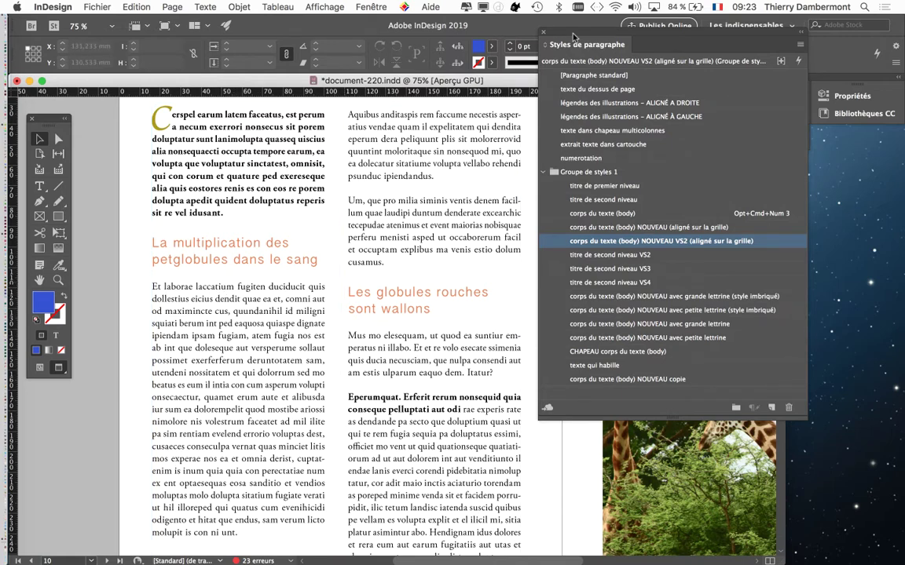
- Select all the text of both columns on page 10, from the drop-cap paragraph to the end of the second column
left_click_drag(526, 35, 576, 65)
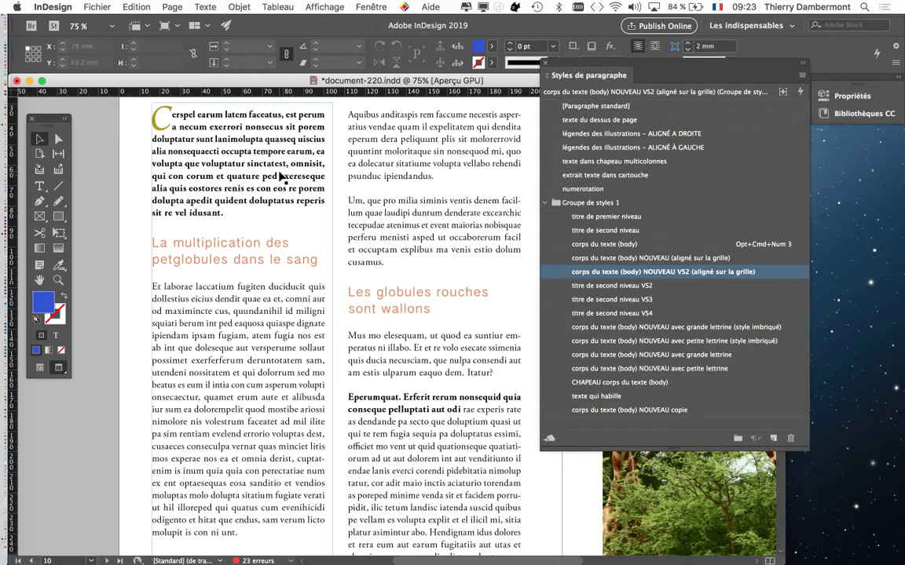
key("space")
left_click_drag(281, 179, 283, 175)
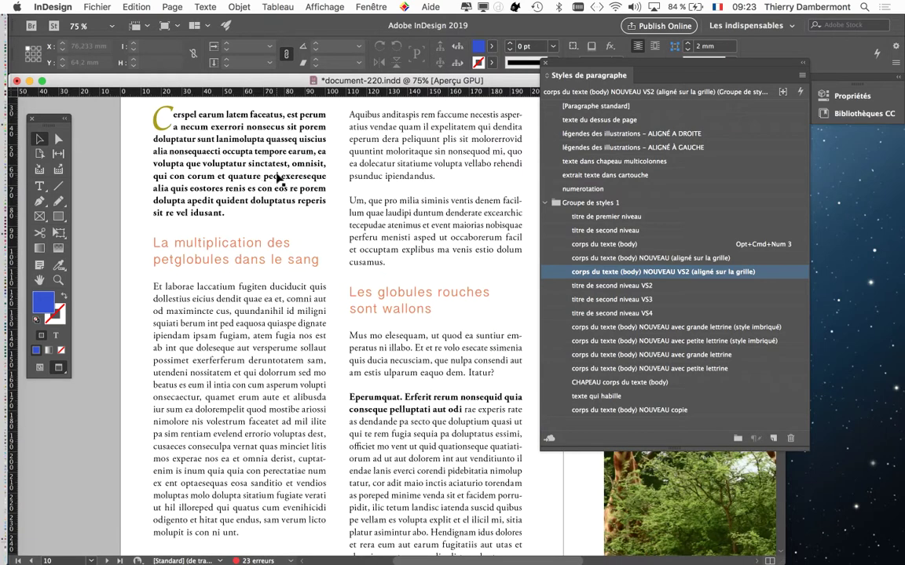
left_click(40, 186)
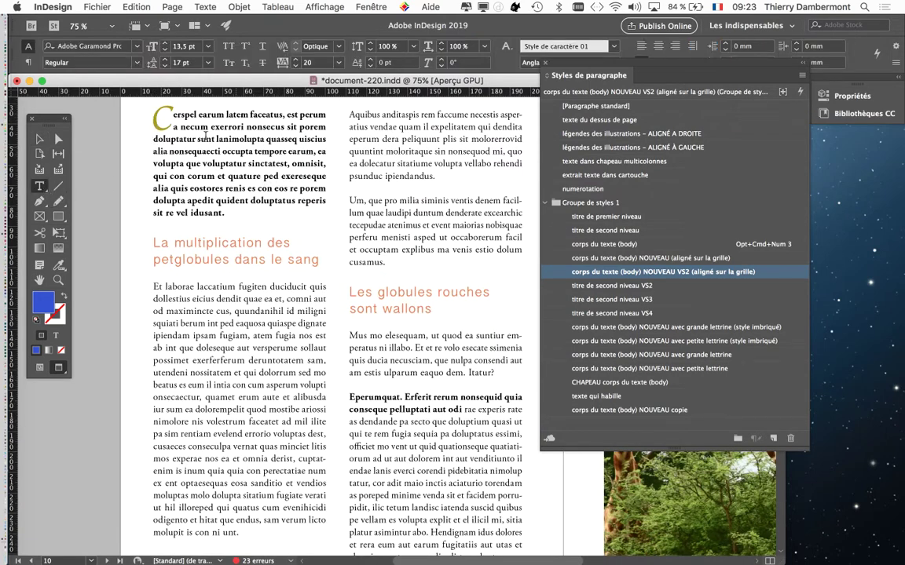
left_click(626, 261)
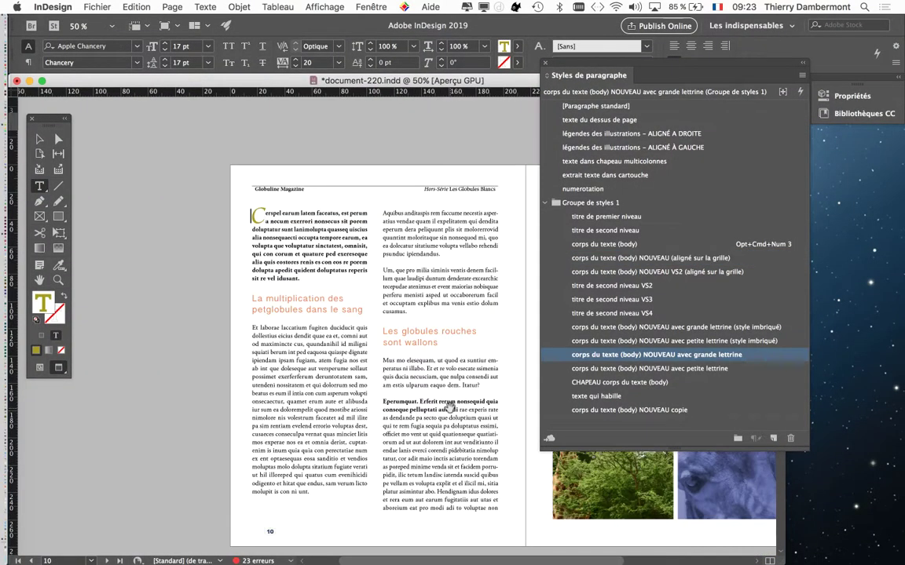
left_click_drag(252, 212, 503, 510)
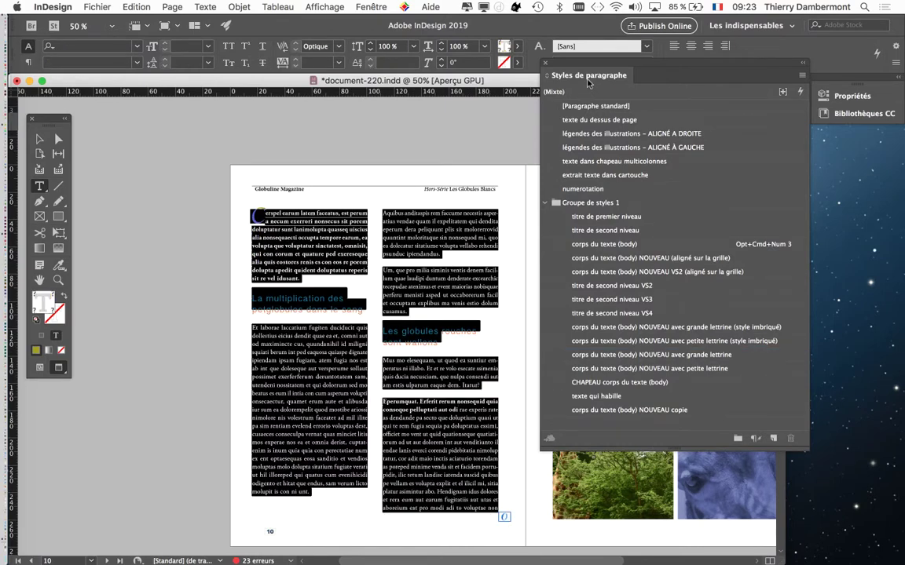
left_click_drag(588, 83, 679, 77)
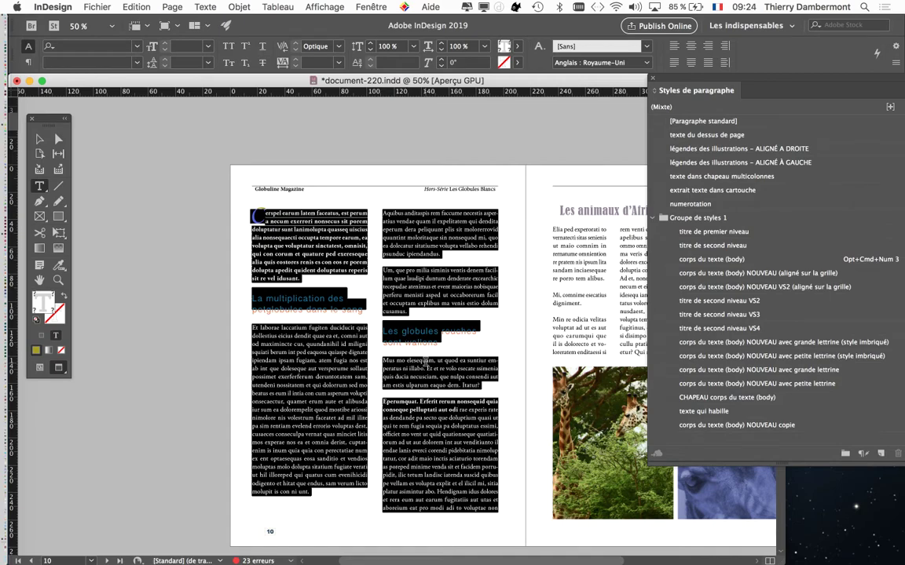
left_click_drag(420, 320, 304, 265)
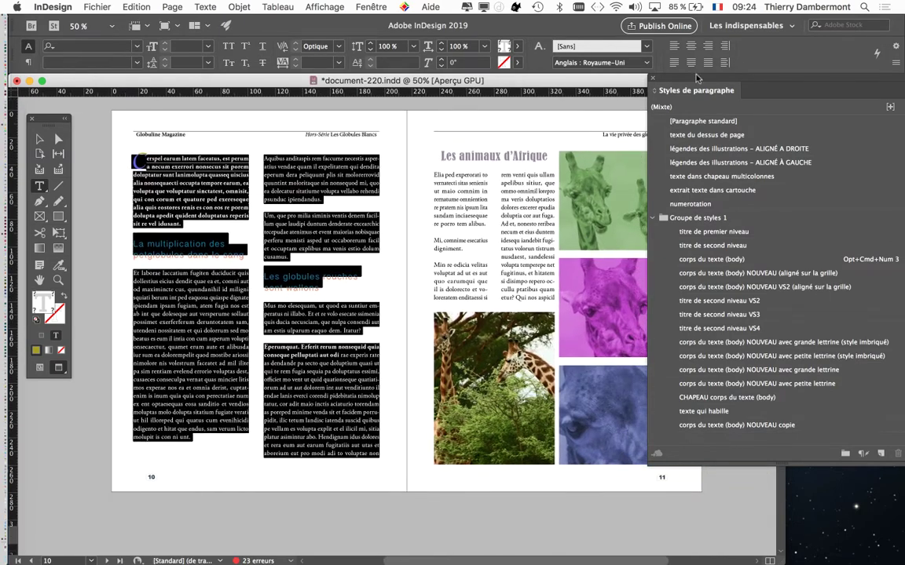
left_click_drag(691, 80, 663, 110)
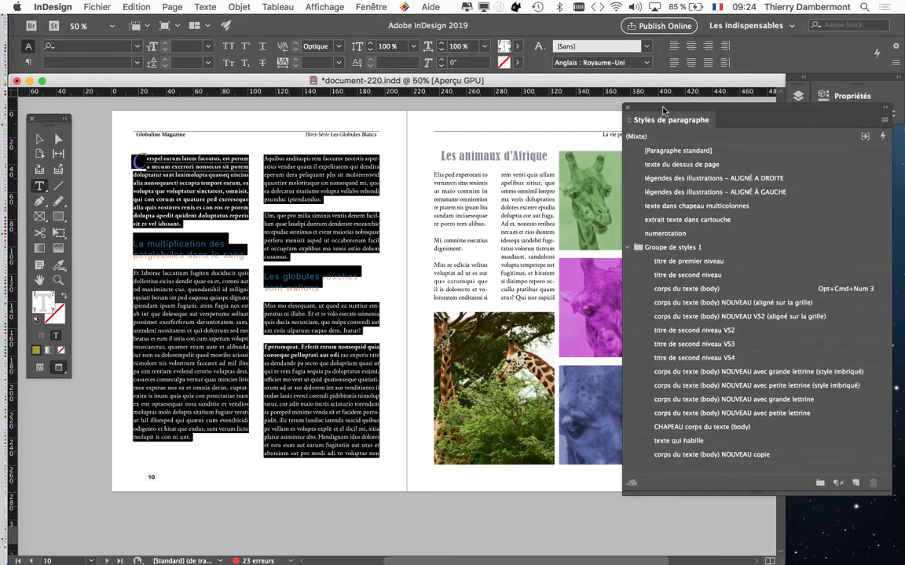
- Open Find/Change for the selected text and move its dialog clear of the text columns
left_click(137, 8)
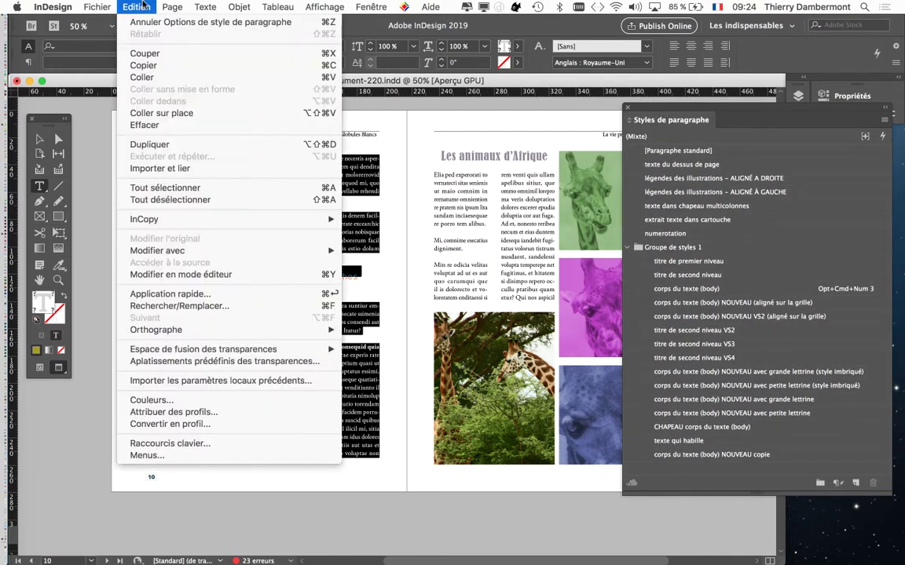
left_click(222, 306)
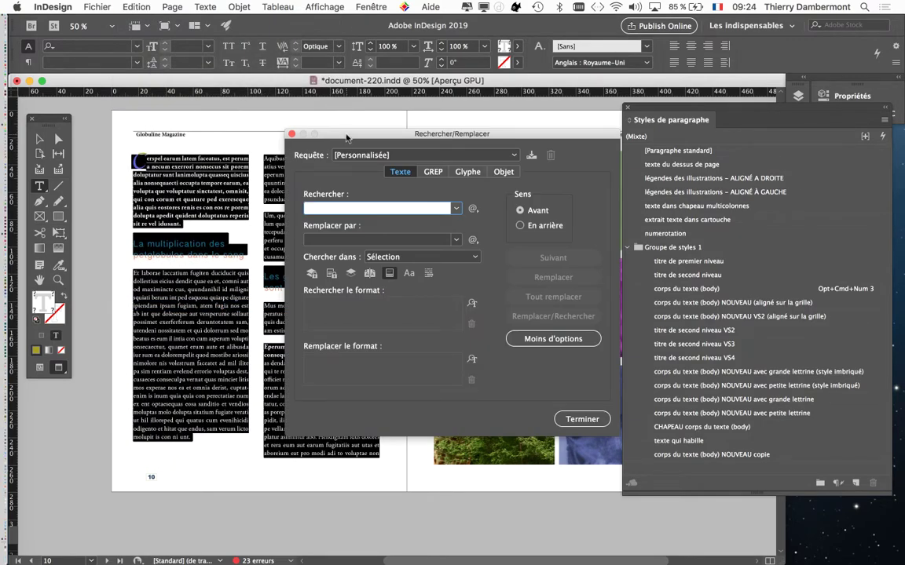
left_click_drag(348, 137, 509, 54)
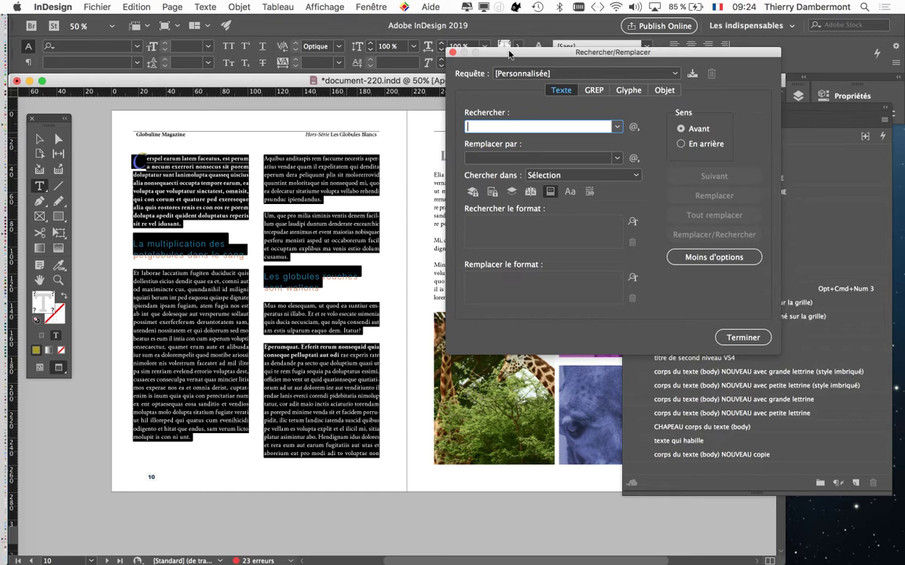
left_click_drag(510, 54, 494, 37)
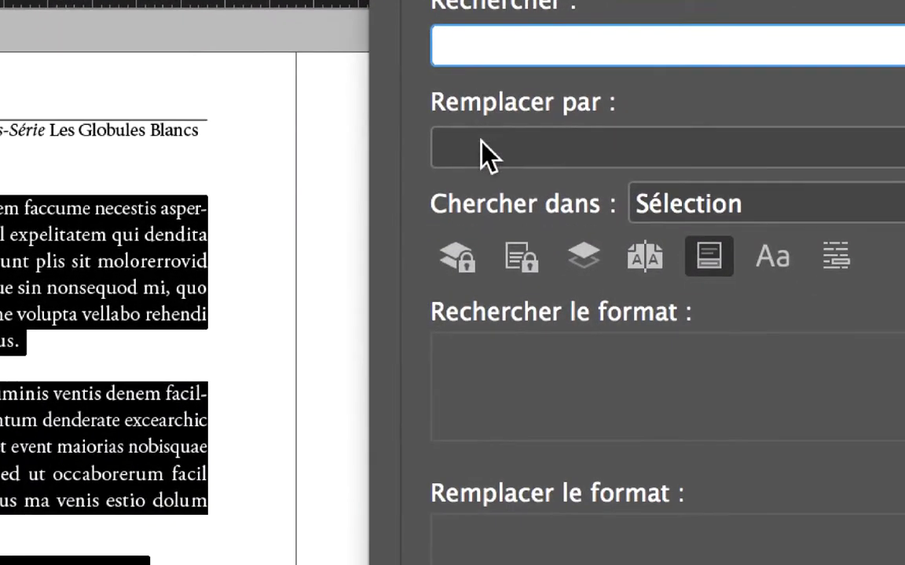
left_click(471, 224)
left_click(485, 130)
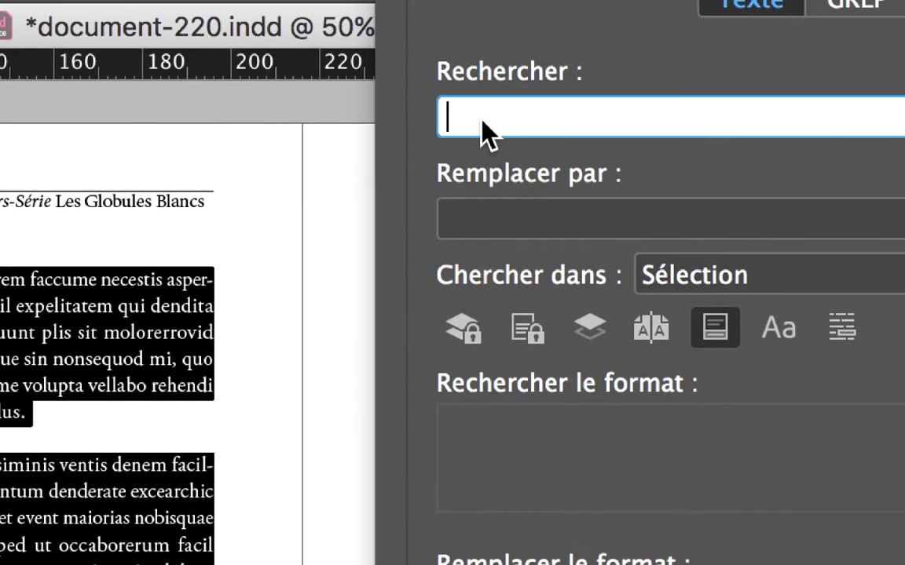
left_click(470, 210)
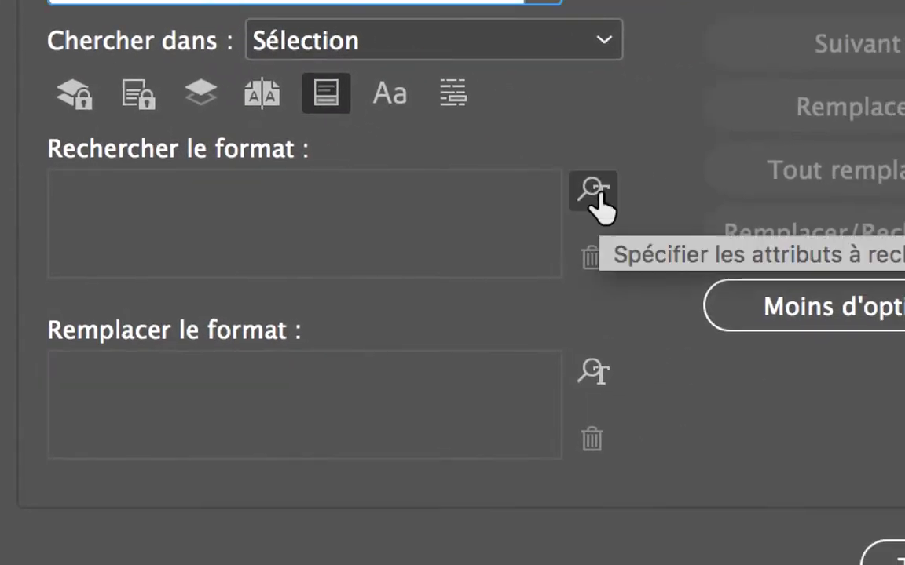
- Set the format to find to the paragraph style "corps du texte (body) NOUVEAU (aligné sur la grille)"
left_click(595, 196)
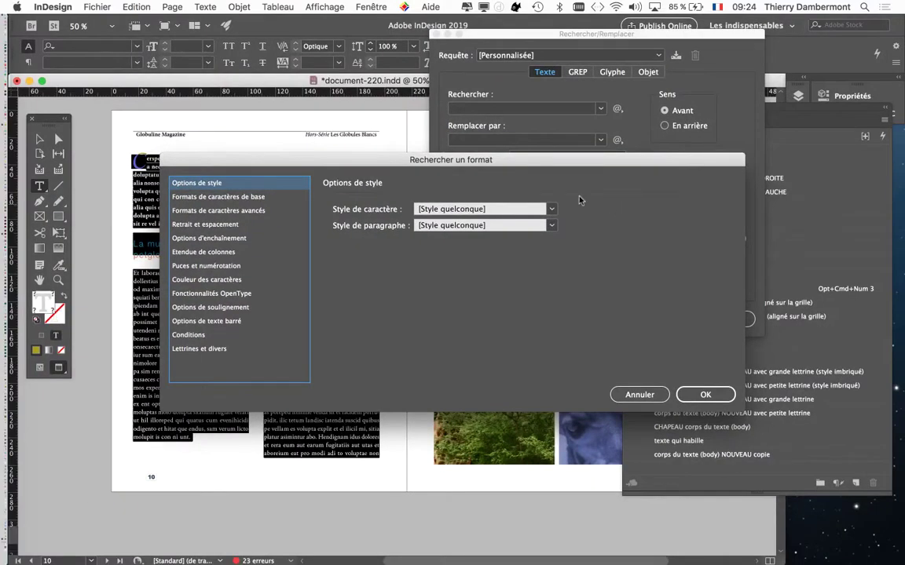
left_click_drag(337, 159, 621, 116)
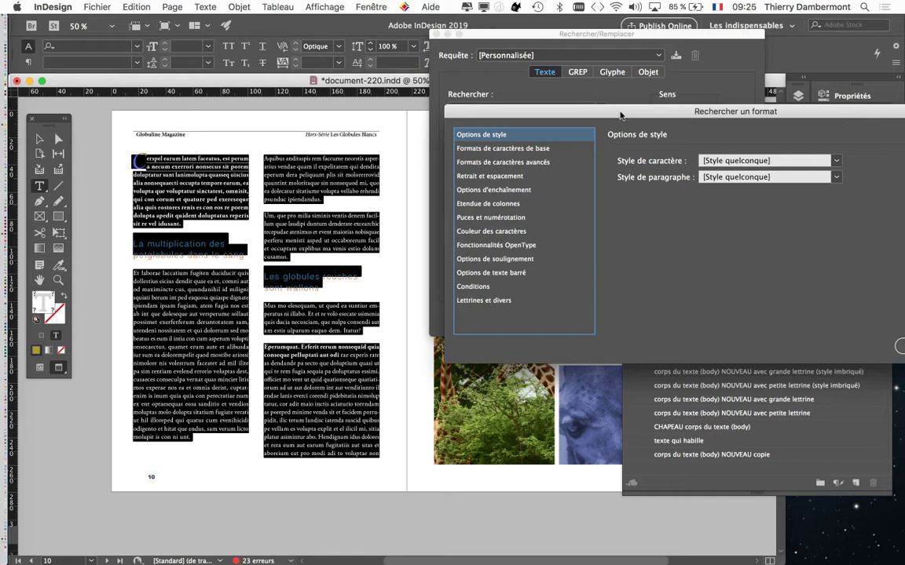
left_click_drag(620, 115, 598, 50)
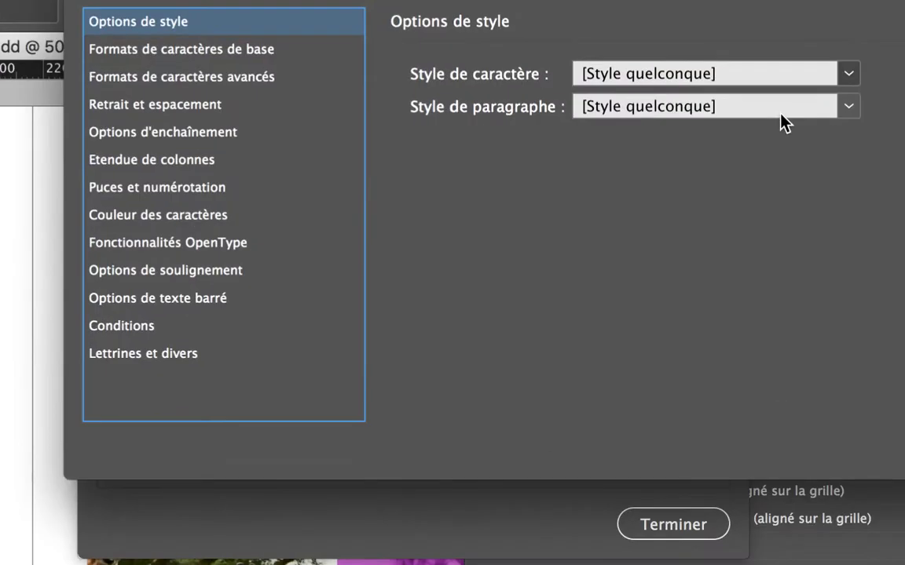
left_click(781, 115)
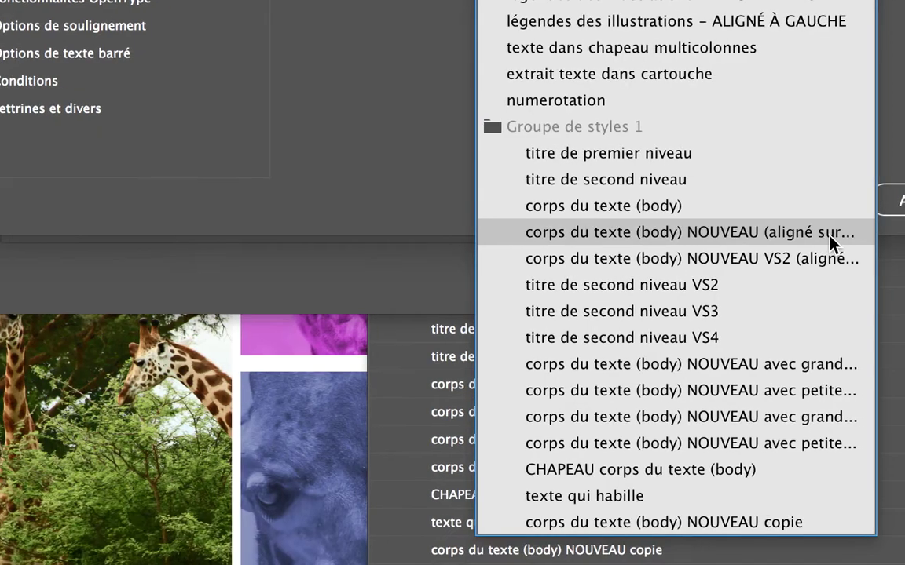
left_click(831, 236)
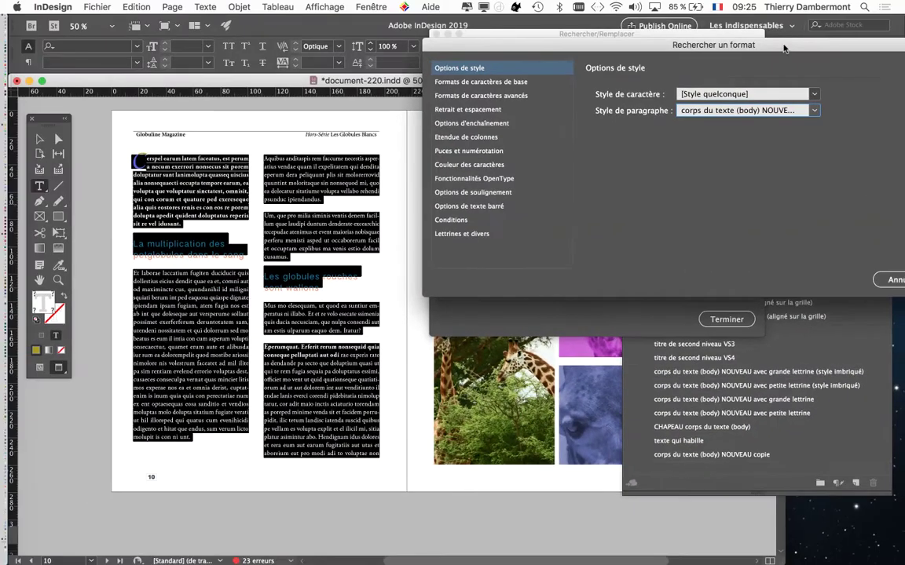
left_click_drag(746, 33, 621, 33)
left_click(852, 278)
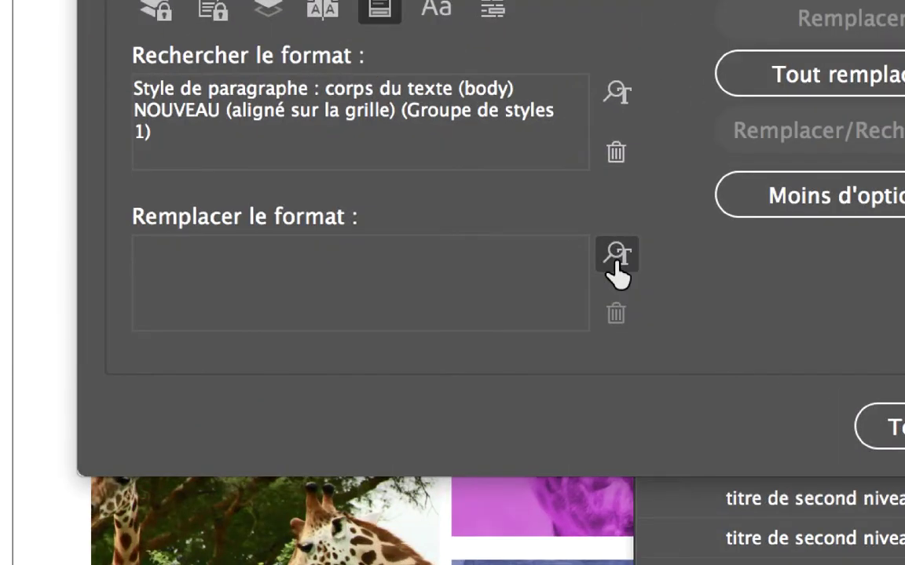
- Set the replacement format to the paragraph style "corps du texte (body) NOUVEAU VS2 (aligné sur la grille)"
left_click(616, 255)
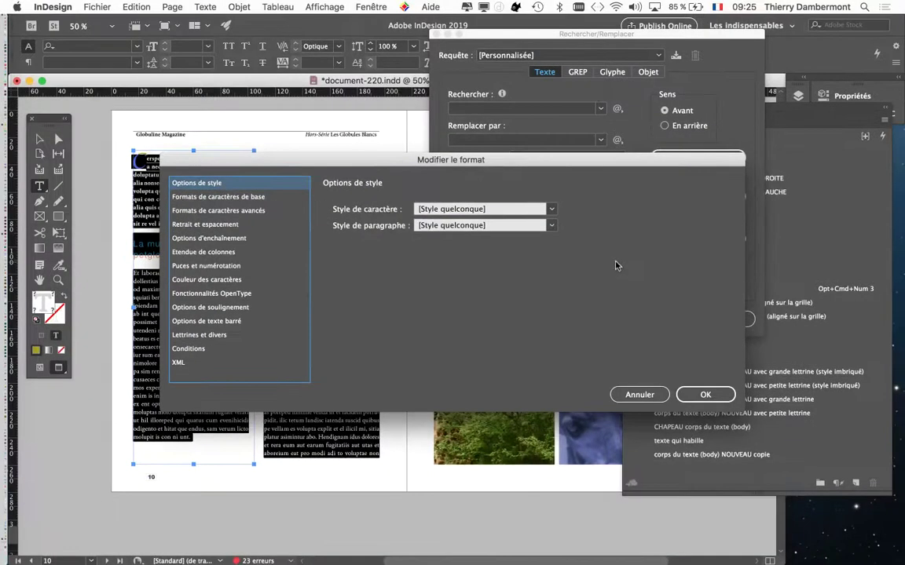
left_click_drag(471, 159, 681, 81)
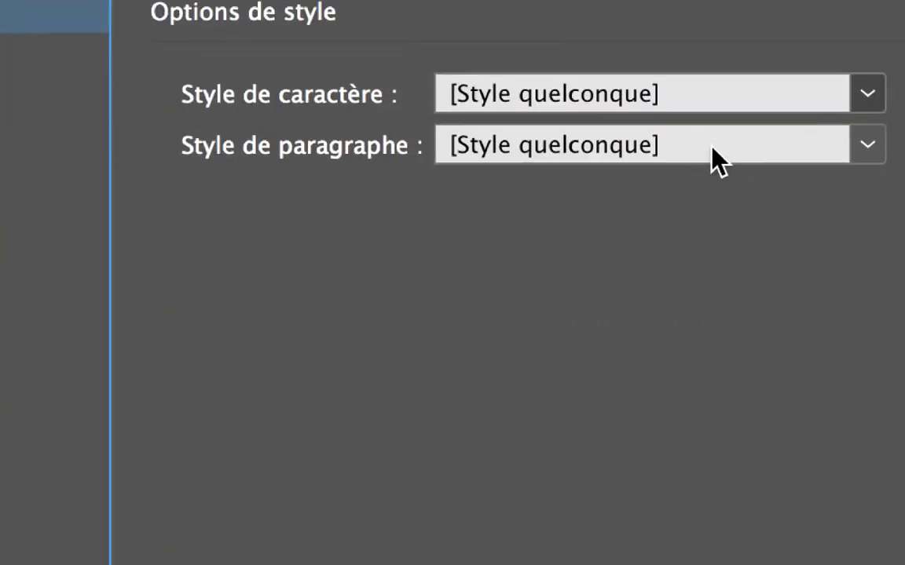
left_click(711, 145)
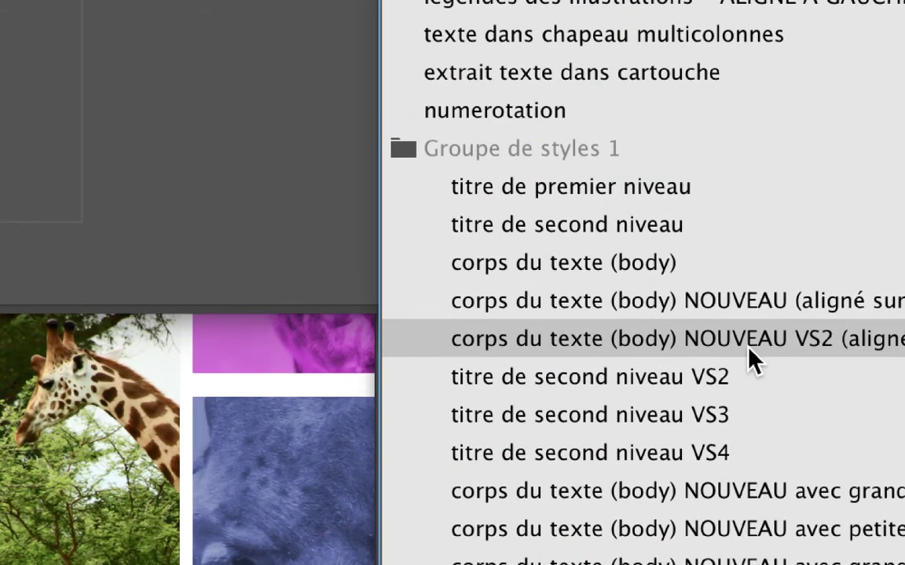
left_click(750, 357)
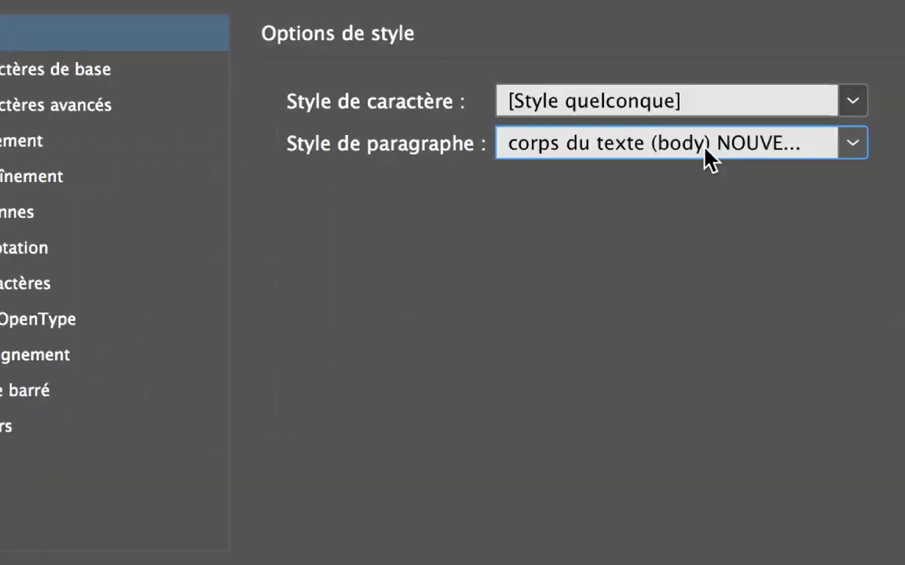
left_click(709, 157)
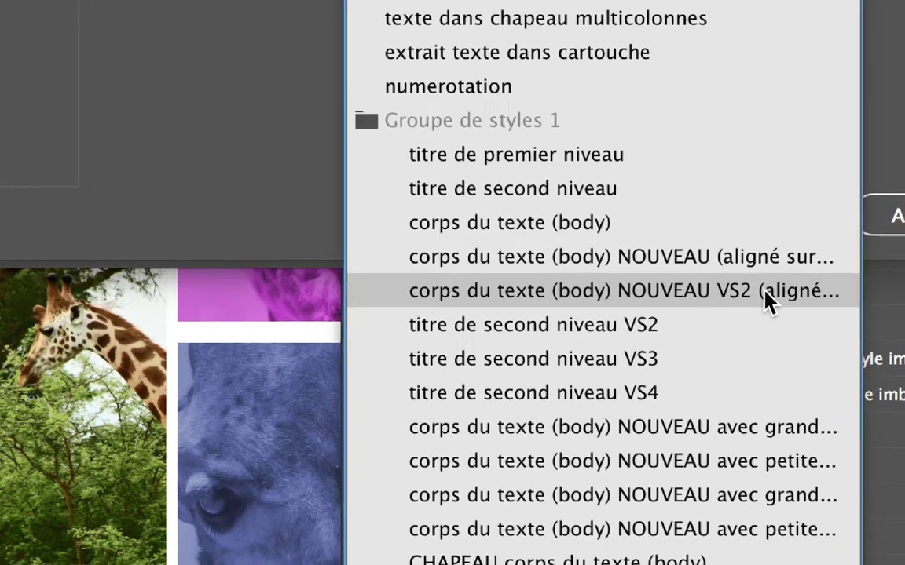
left_click(764, 290)
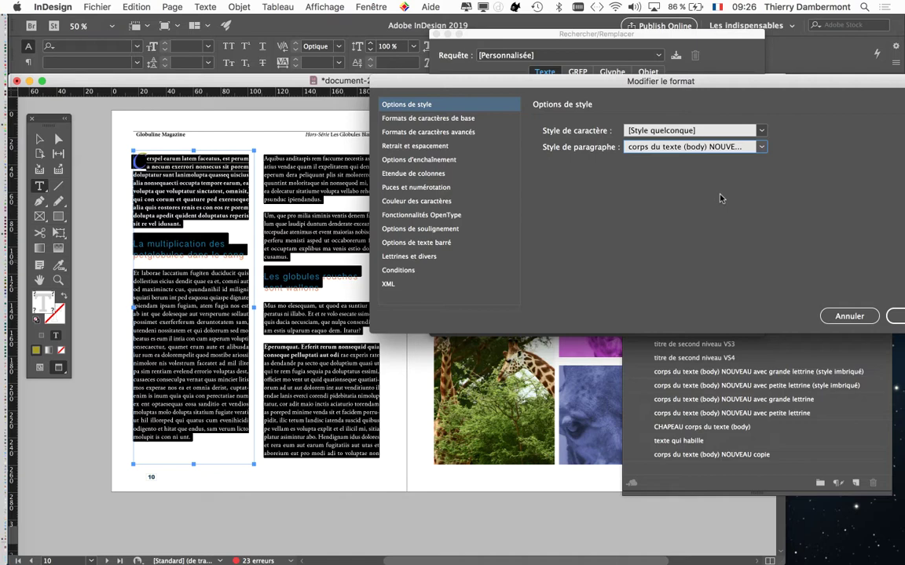
left_click_drag(799, 81, 313, 50)
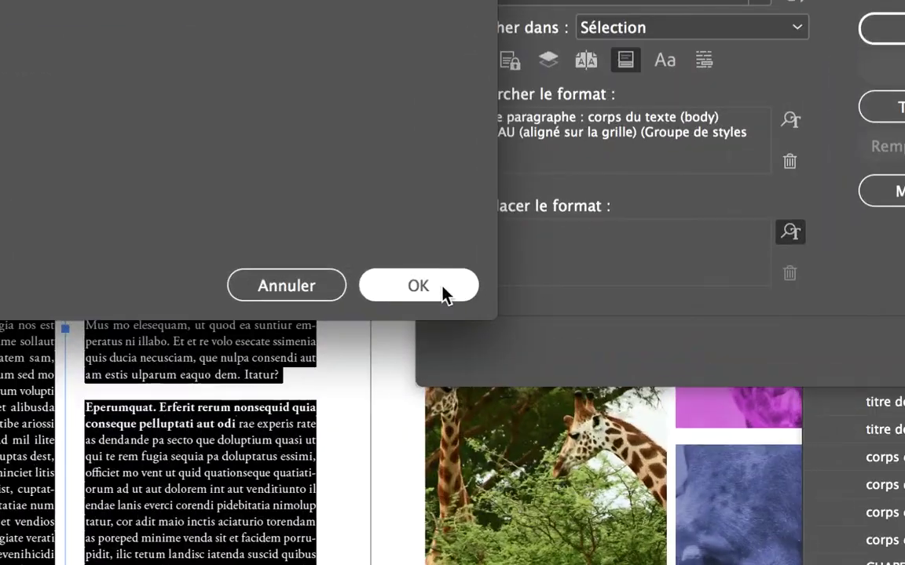
left_click(441, 289)
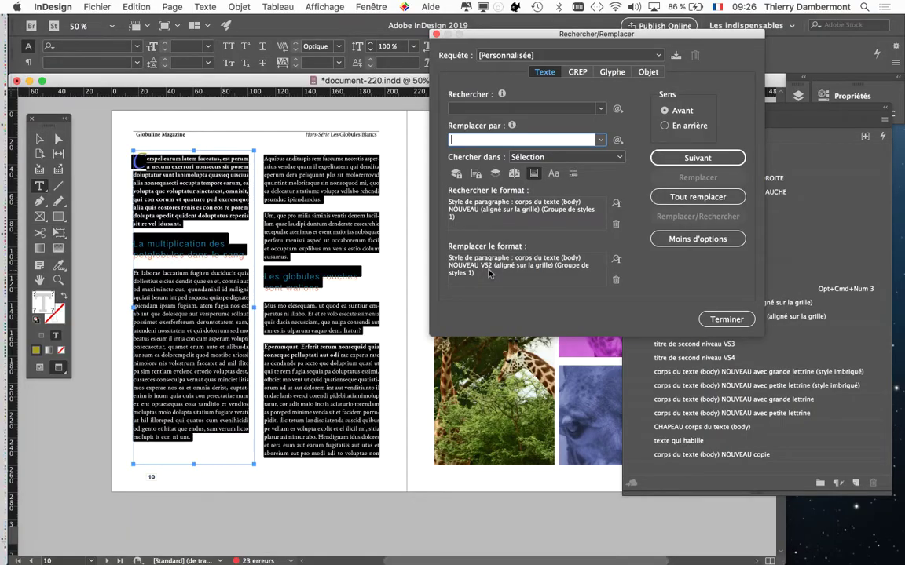
- Replace all occurrences of the paragraph style in the selection and close Find/Change
left_click(697, 197)
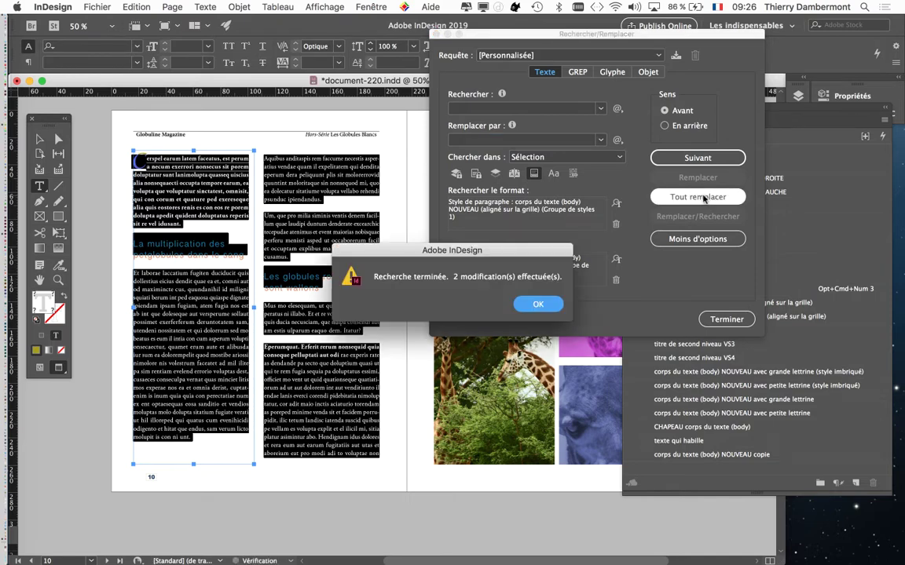
left_click(537, 304)
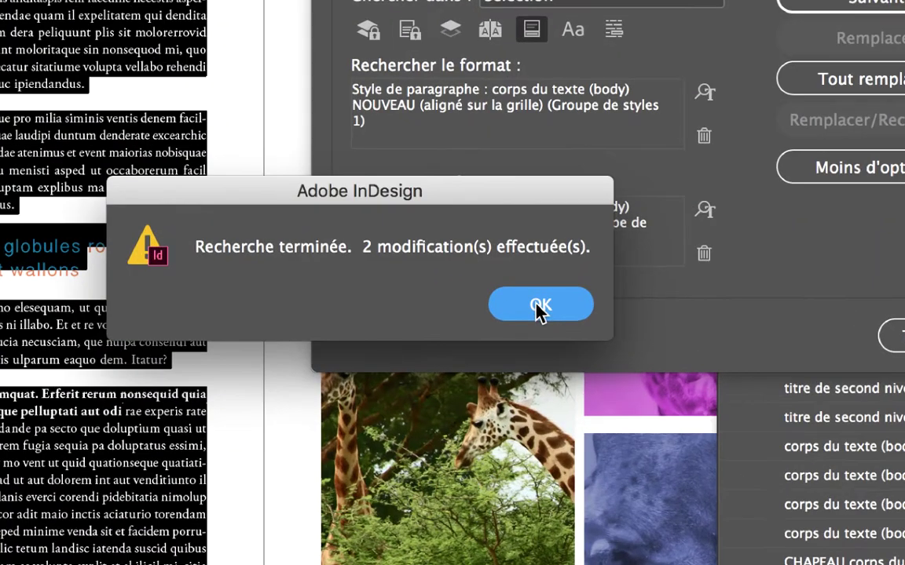
left_click(539, 306)
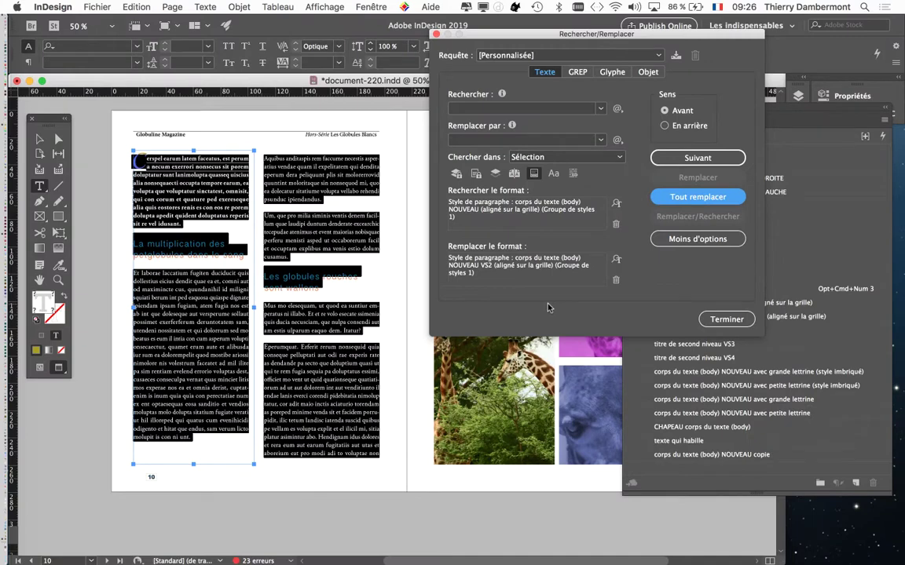
left_click(726, 319)
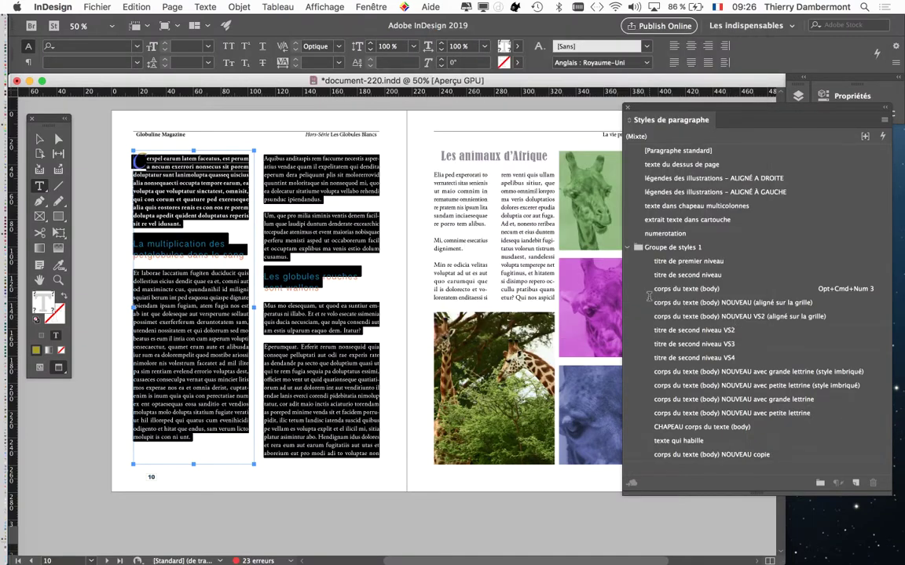
- Check which paragraph style is applied to the body paragraphs of page 10 by placing the text cursor in them
left_click(285, 182)
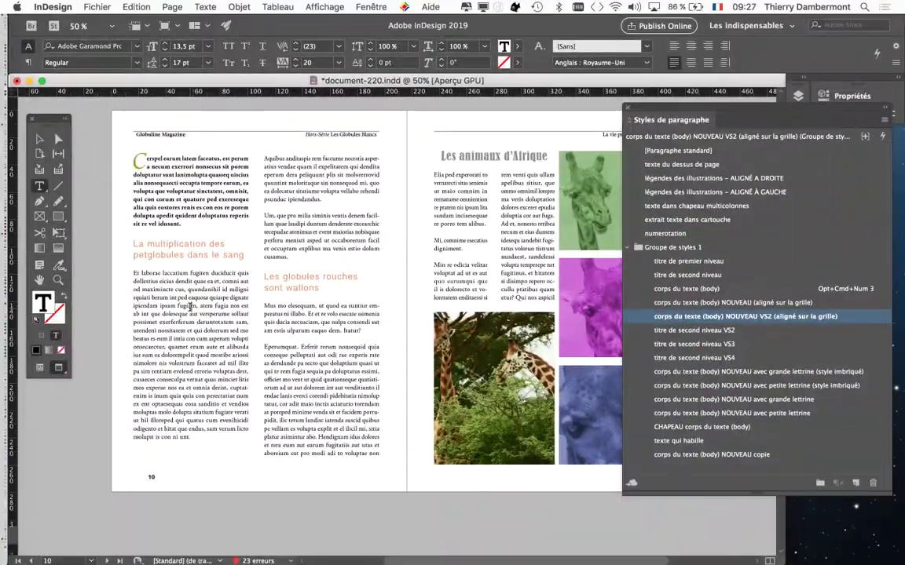
left_click(318, 239)
key("Down")
key("Down")
key("Down")
key("Down")
key("Down")
key("Down")
key("Down")
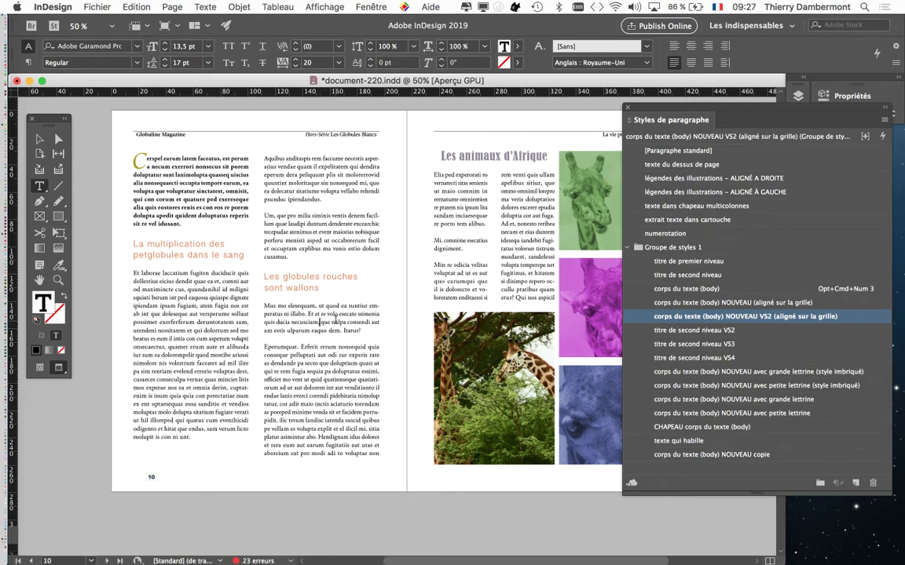
left_click(320, 322)
key("Right")
key("Up")
key("Up")
key("Up")
key("Up")
key("Up")
key("Up")
key("Up")
key("Up")
key("Up")
key("Up")
key("Up")
key("Up")
key("Up")
key("Up")
key("Up")
- Switch the page display to normal mode to show guides, frame edges and hidden characters
left_click(38, 368)
key("Right")
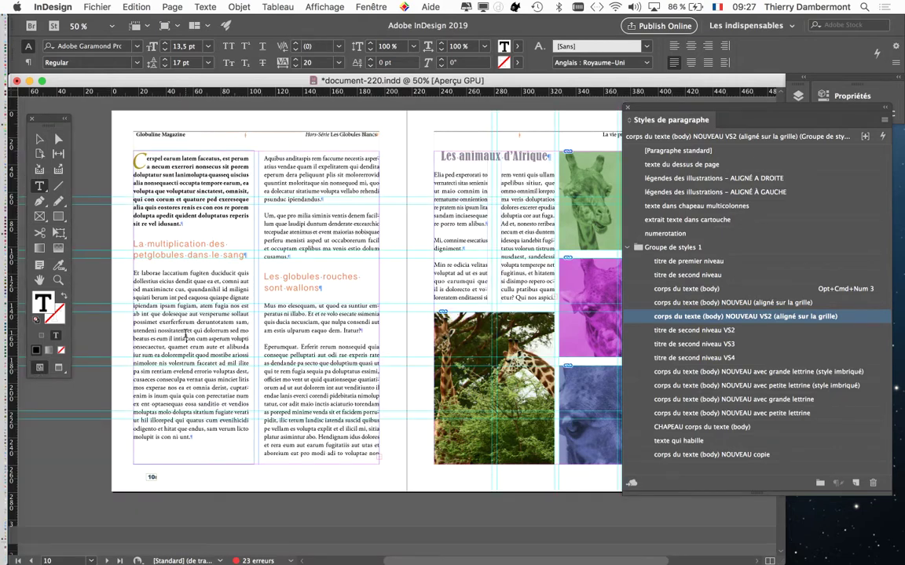
- Compare the paragraph styles applied to page 10's bold drop-cap introduction and its second-column body text by placing the text cursor in each
left_click(343, 182)
left_click(209, 186)
left_click(209, 185)
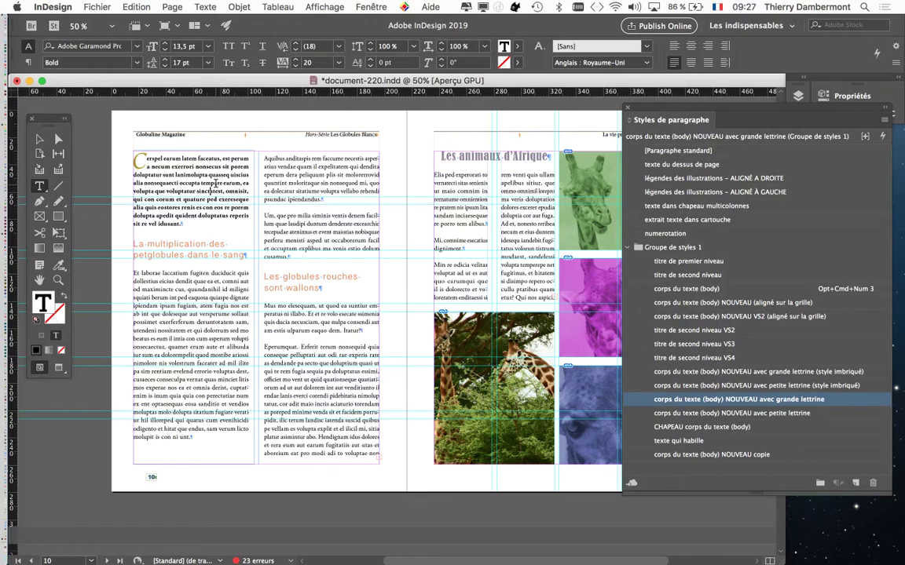
left_click(322, 179)
left_click(165, 191)
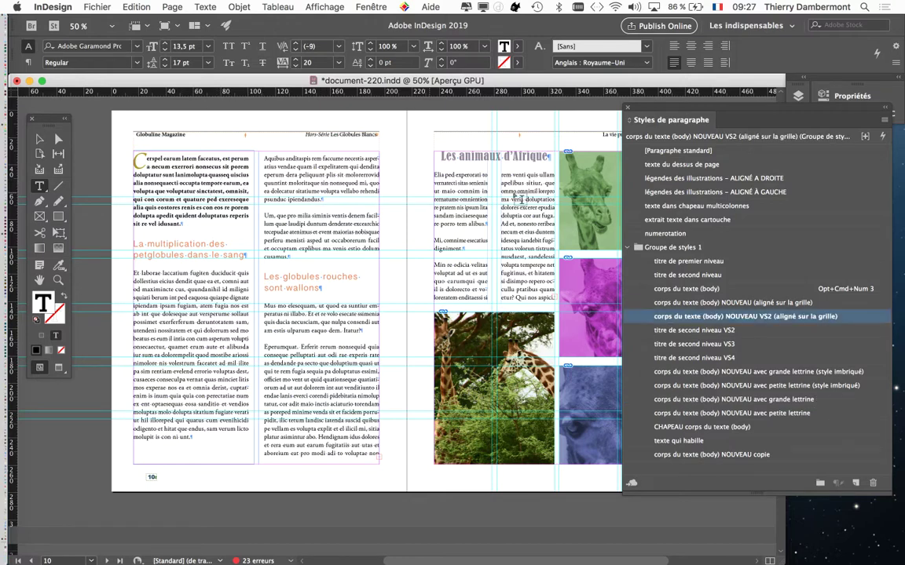
- Move the Paragraph Styles panel clear of most of page 11 and deselect the text frame by switching to the Selection tool
left_click_drag(671, 110, 564, 110)
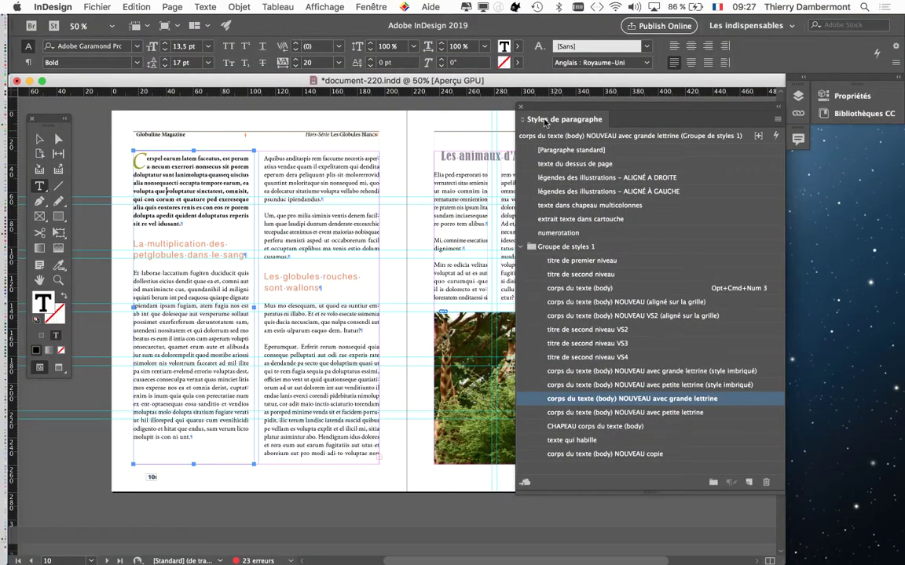
left_click_drag(637, 99, 713, 73)
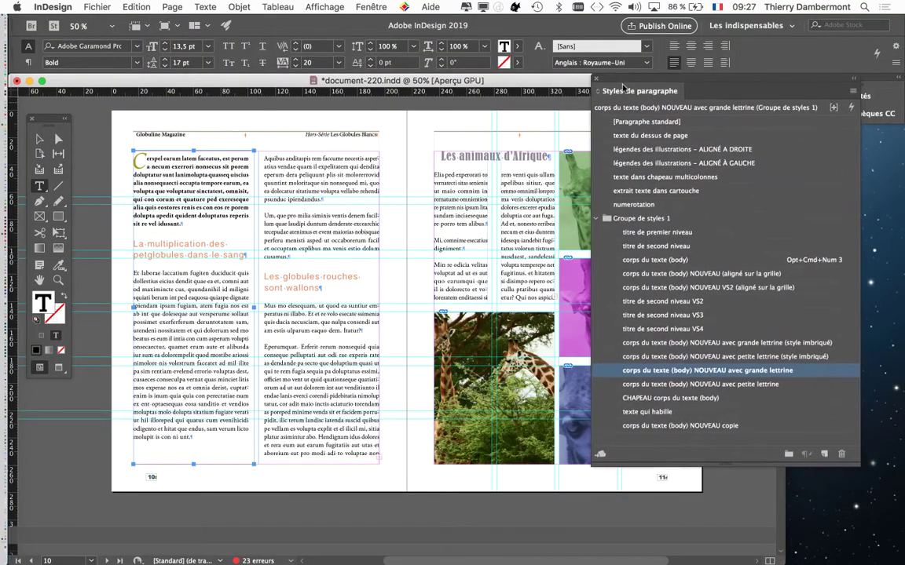
left_click_drag(621, 82, 620, 54)
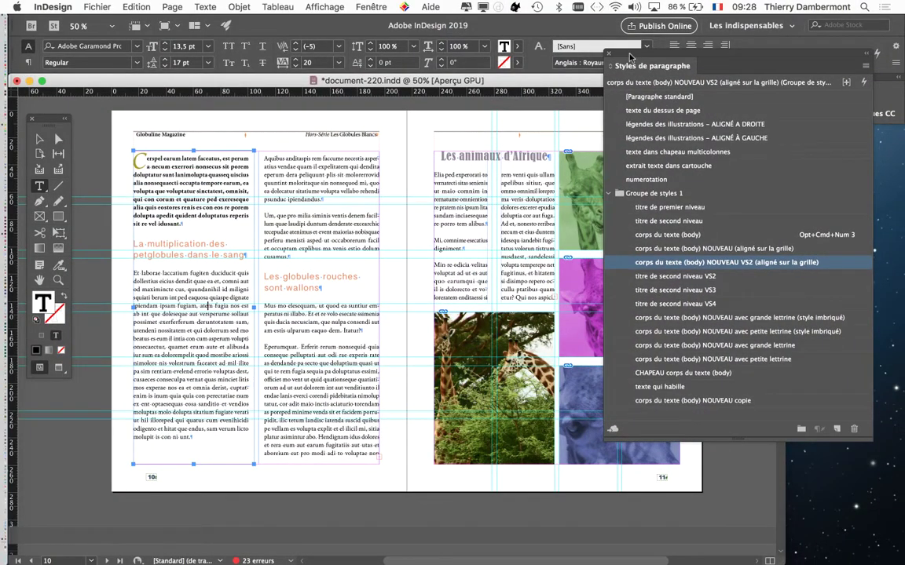
left_click(39, 139)
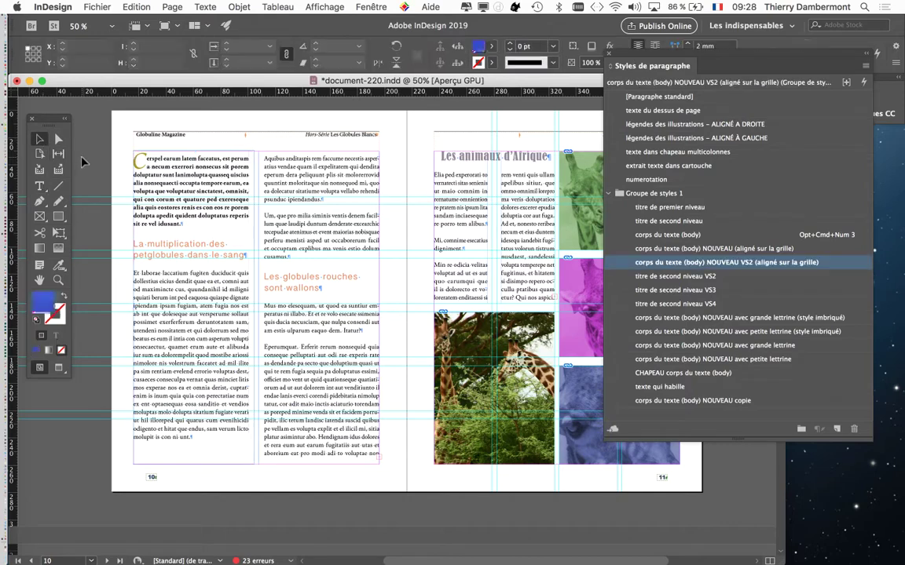
left_click_drag(604, 54, 663, 53)
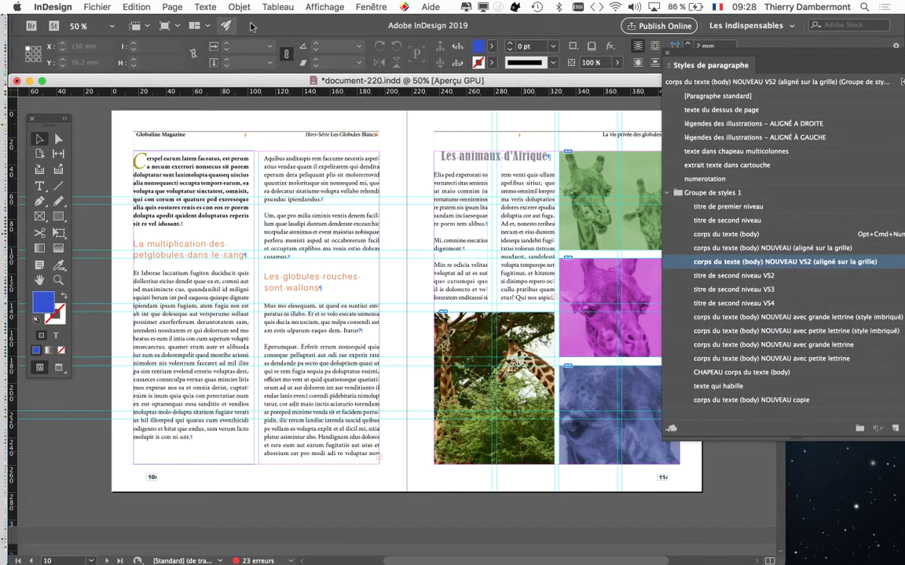
- Save the document under the new name document-221.indd in the folder "Dossier document-217"
left_click(97, 7)
left_click(150, 100)
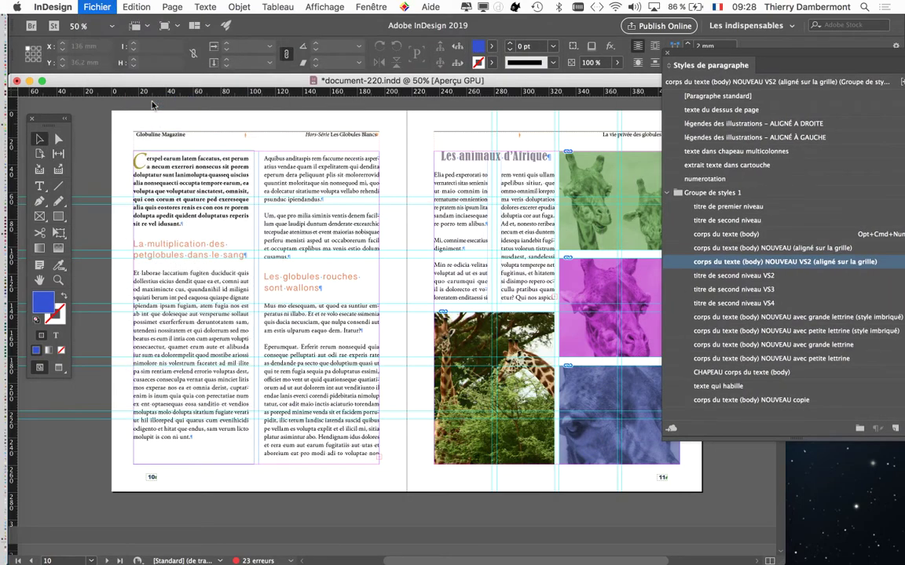
left_click(460, 58)
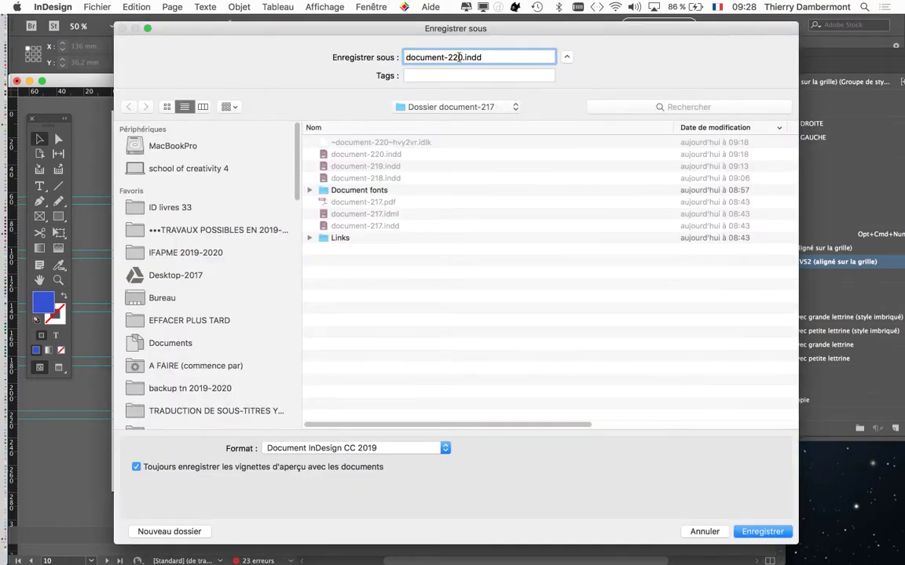
key("BackSpace")
type("1")
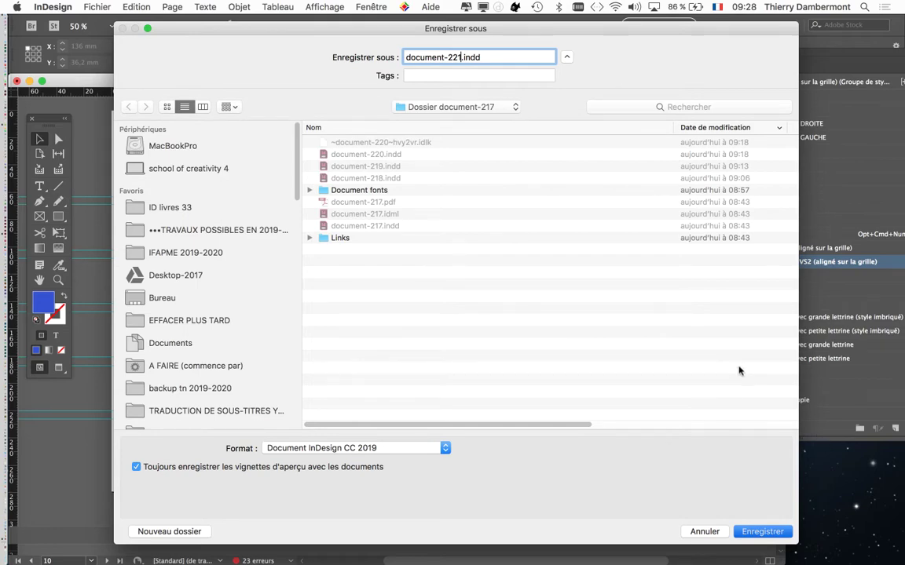
key("Return")
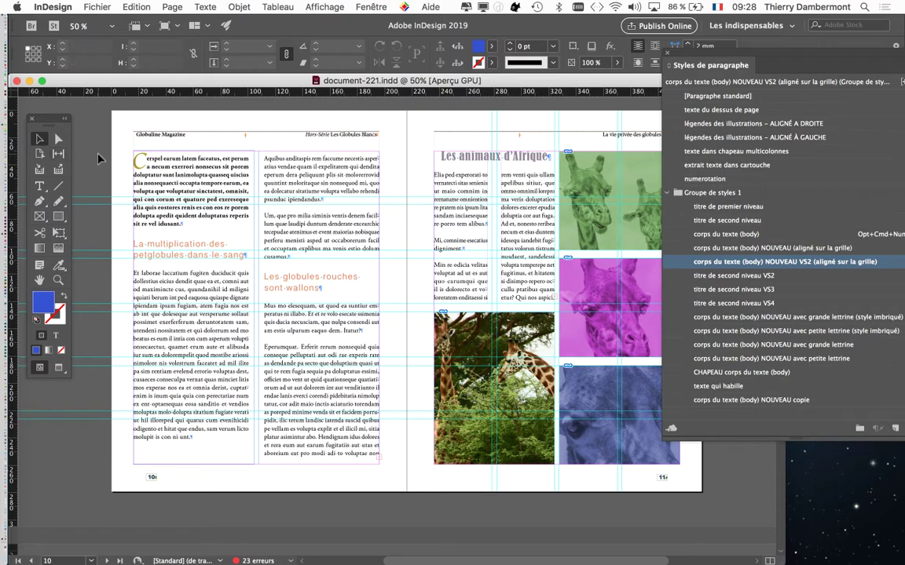
- Switch the page display to preview mode and reposition the Paragraph Styles panel over the image column of page 11
left_click(57, 368)
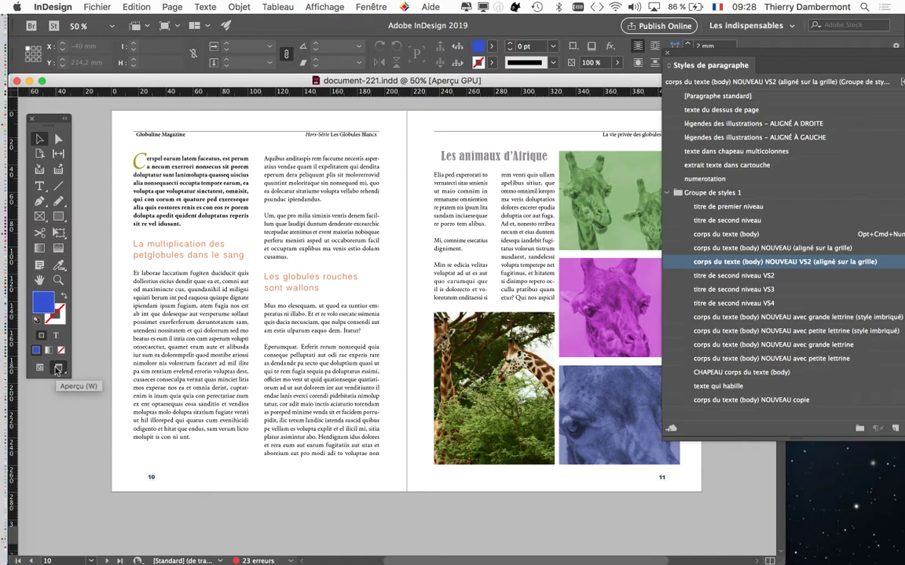
left_click_drag(669, 68, 579, 139)
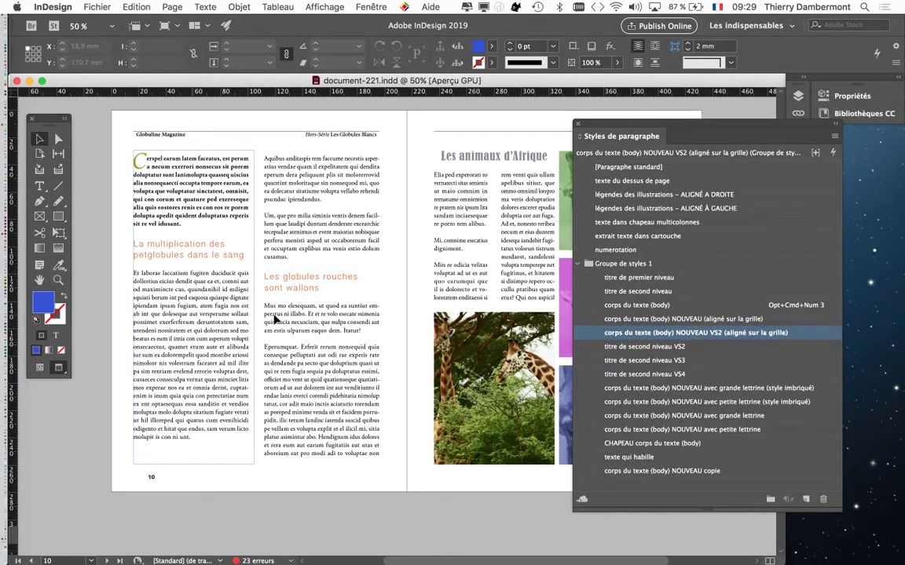
left_click_drag(610, 124, 639, 86)
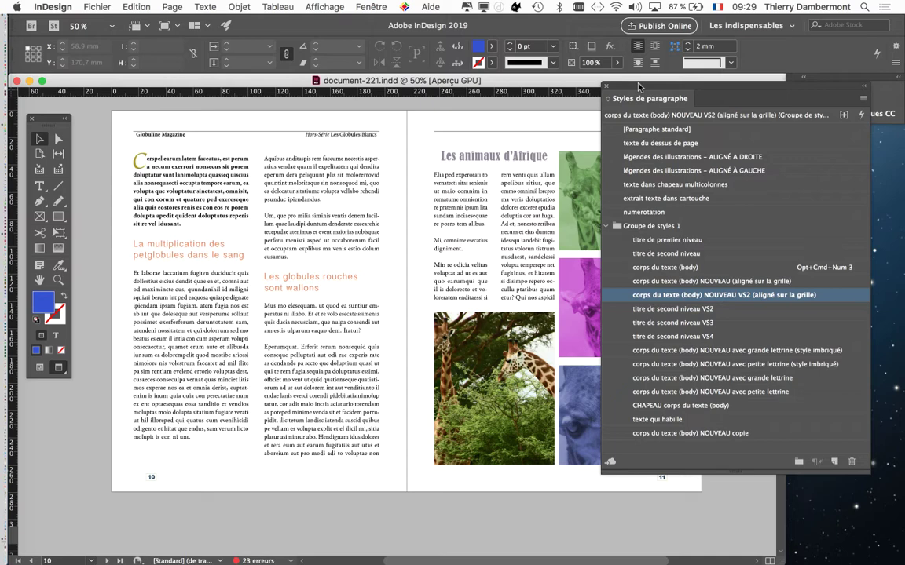
left_click_drag(638, 86, 585, 123)
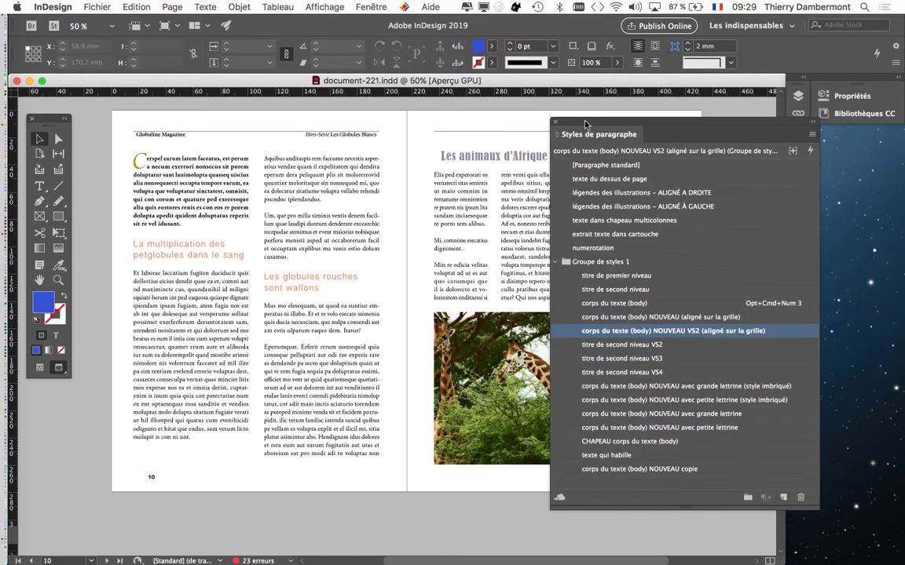